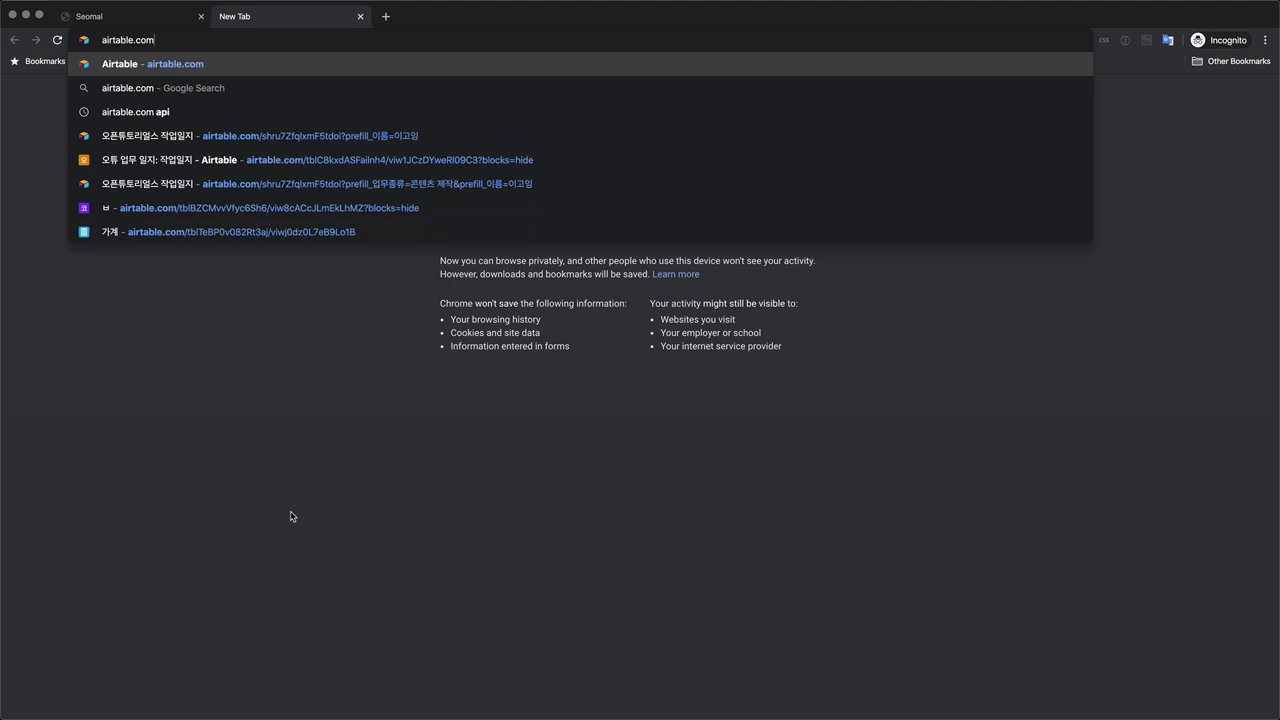
Replace the address with the short link bit.ly/_airtable and load it
key("super+a")
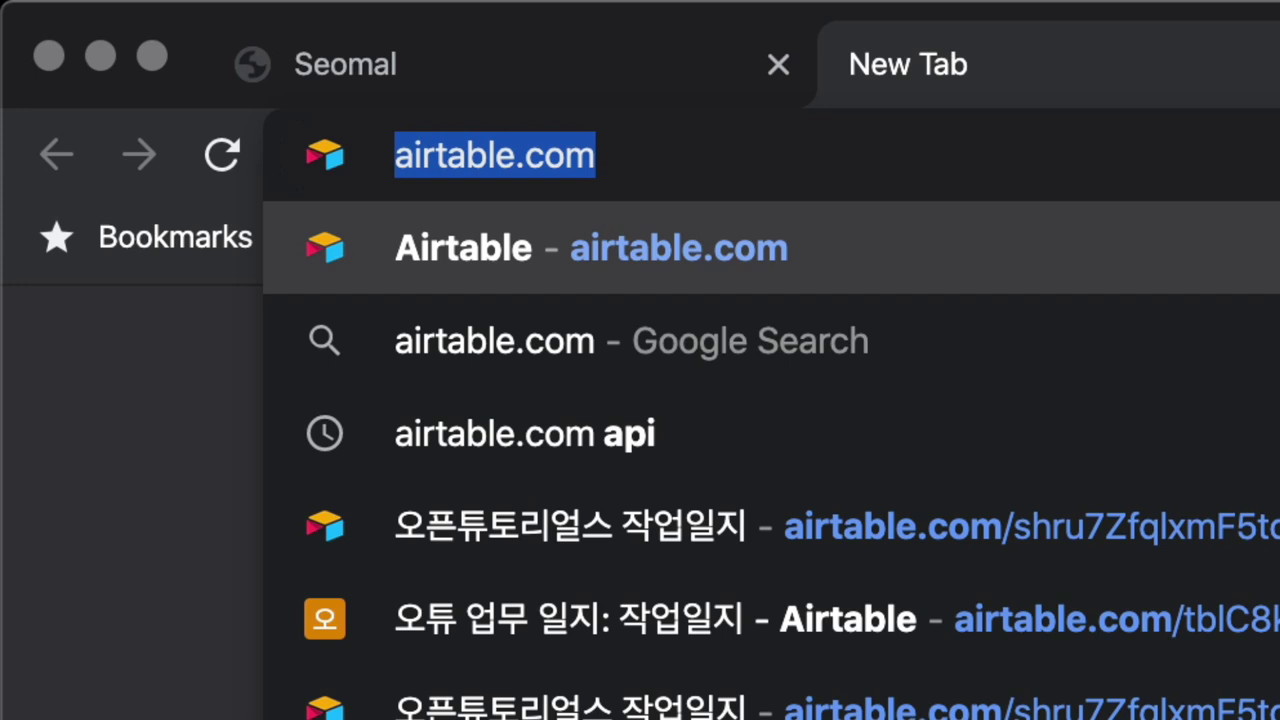
type("bit.ly")
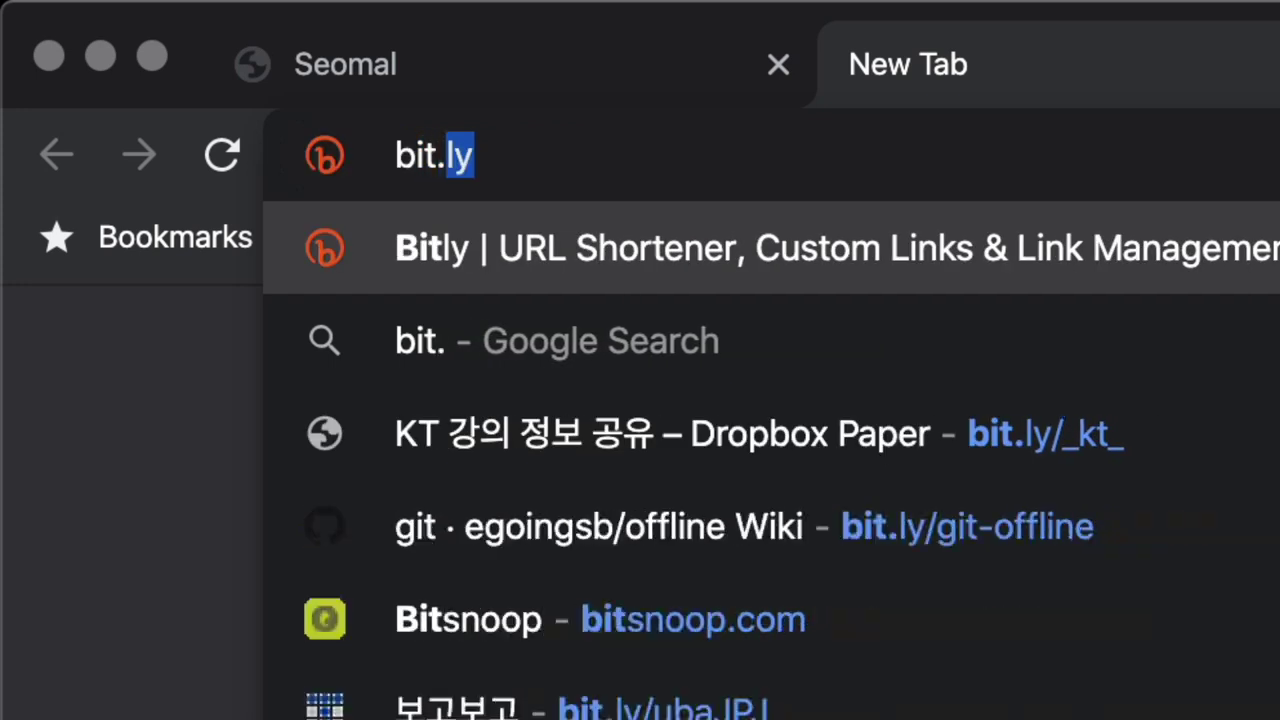
type("/")
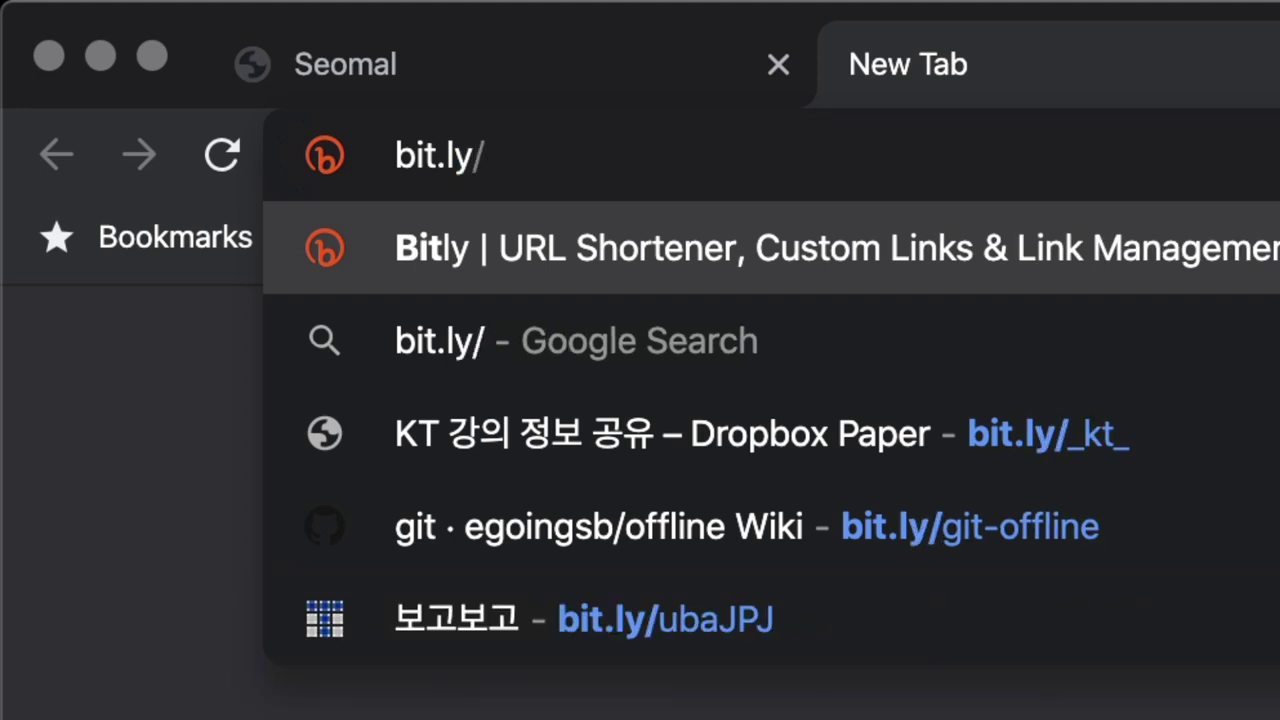
type("_ai")
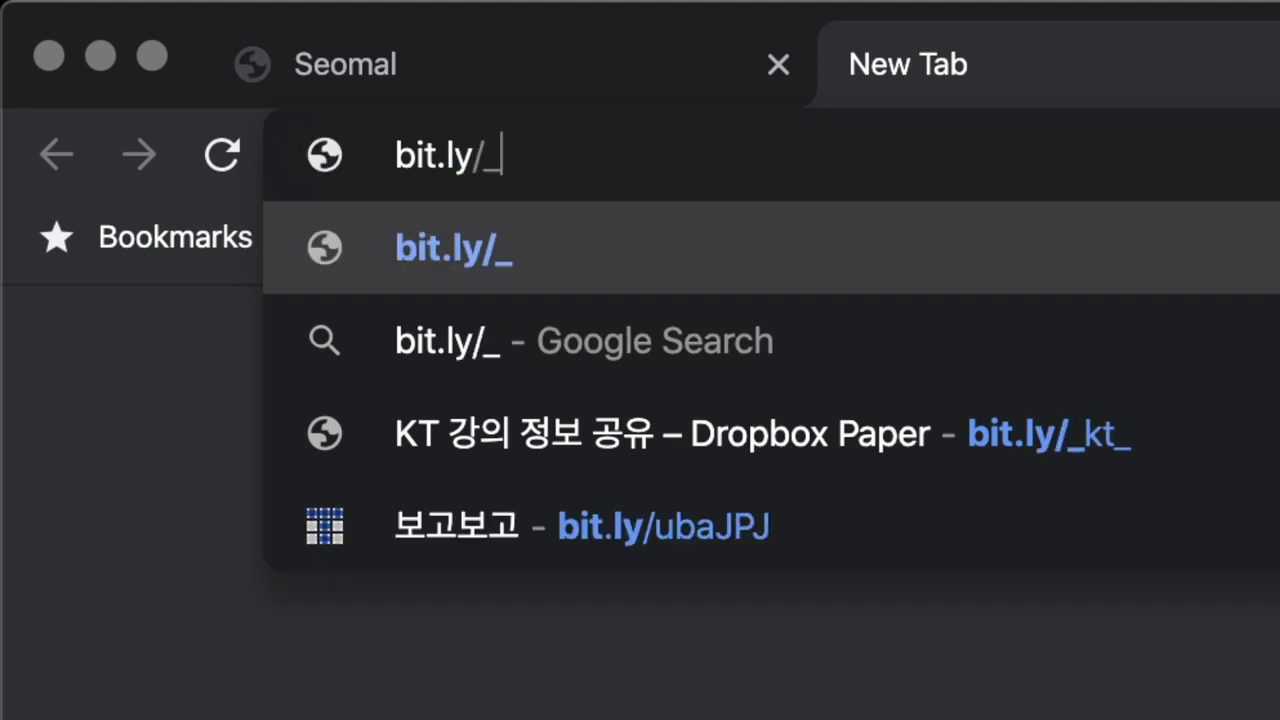
type("rtable")
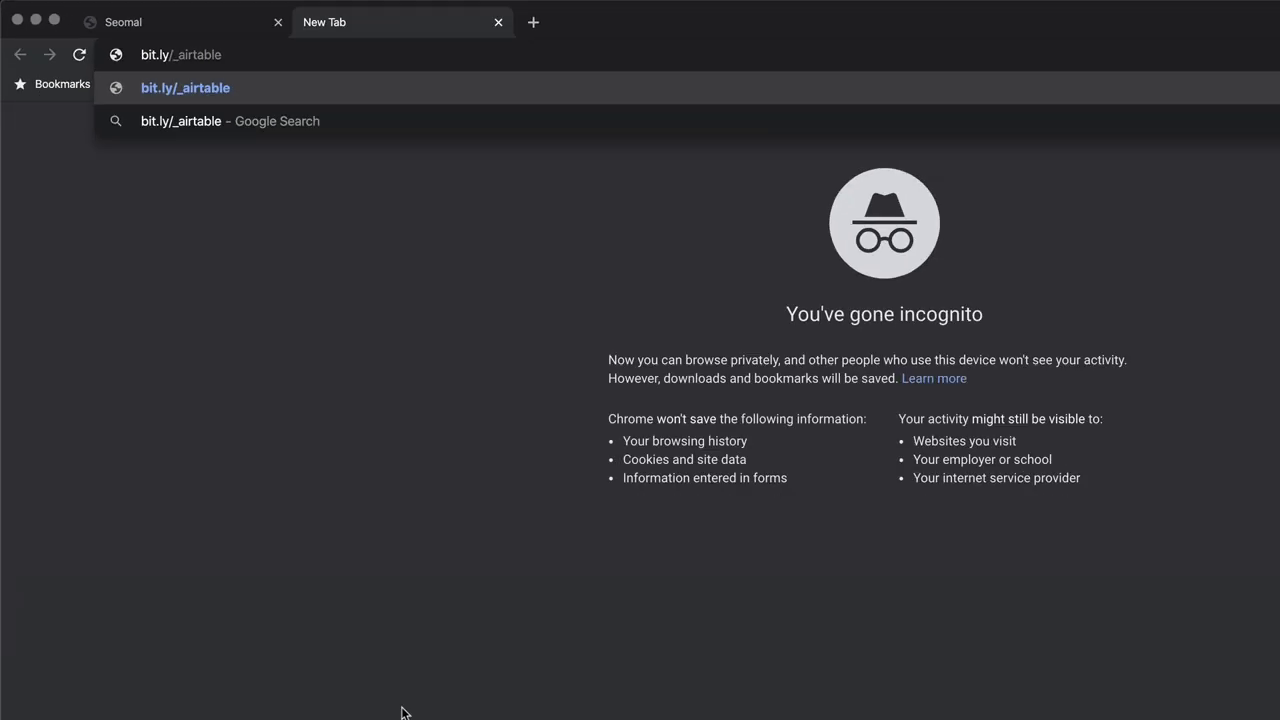
key("Return")
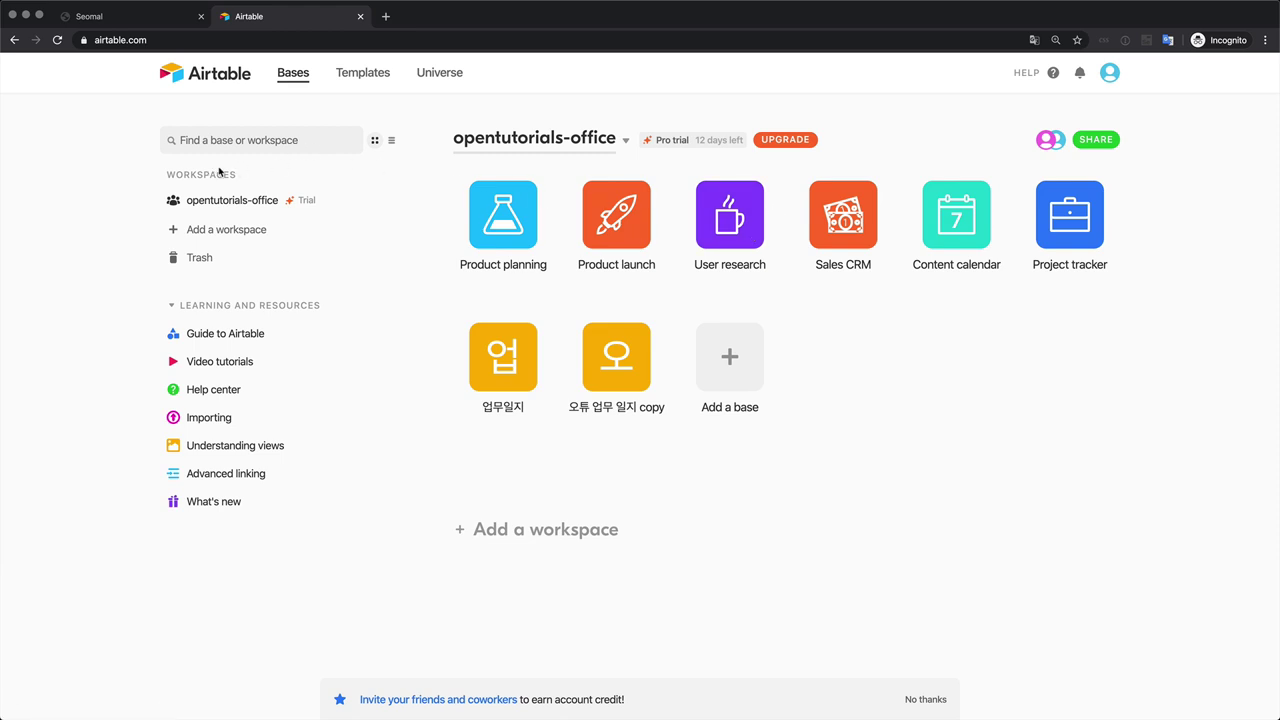
Reset the page zoom and create a new workspace named 학교
scroll(210, 170, "up", 5)
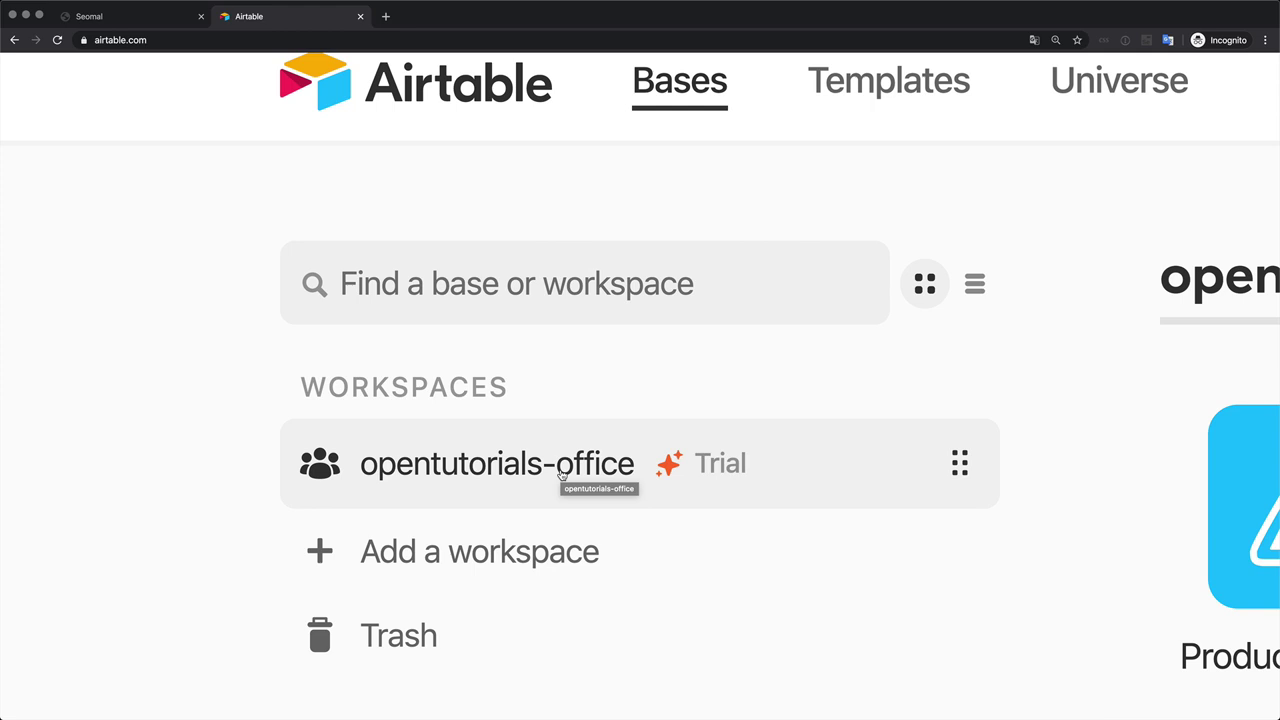
key("ctrl+0")
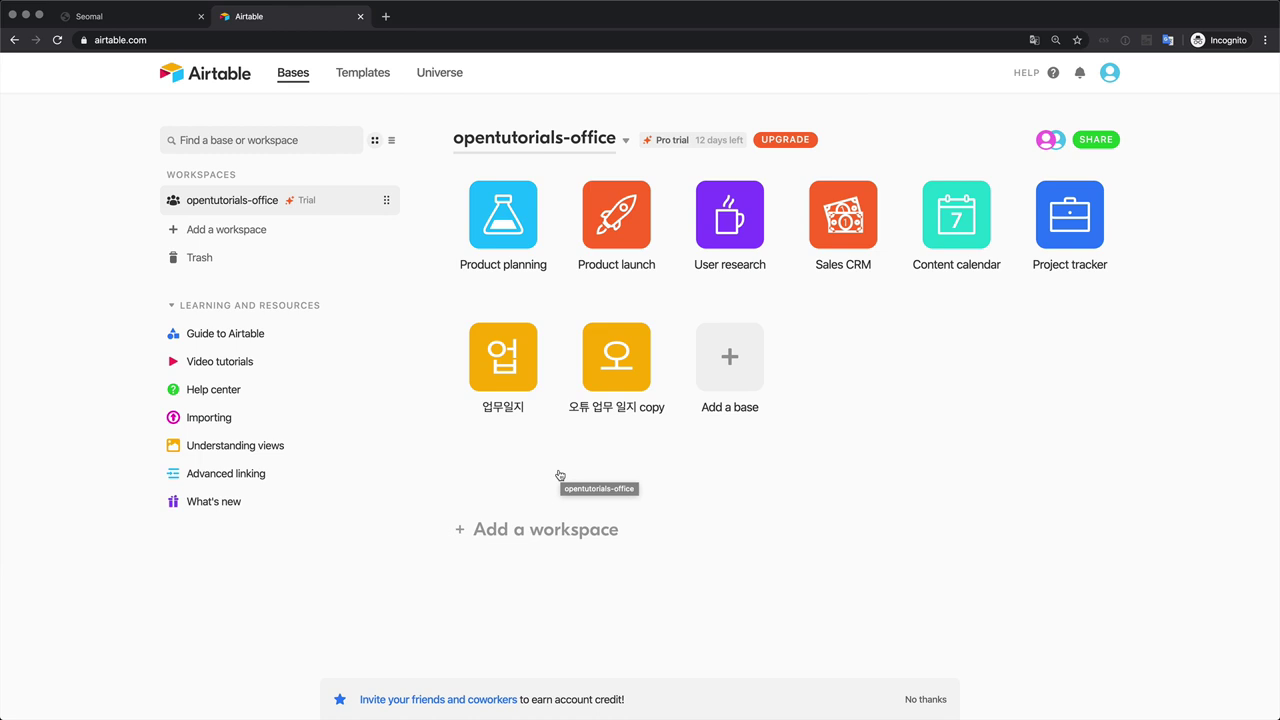
left_click(250, 233)
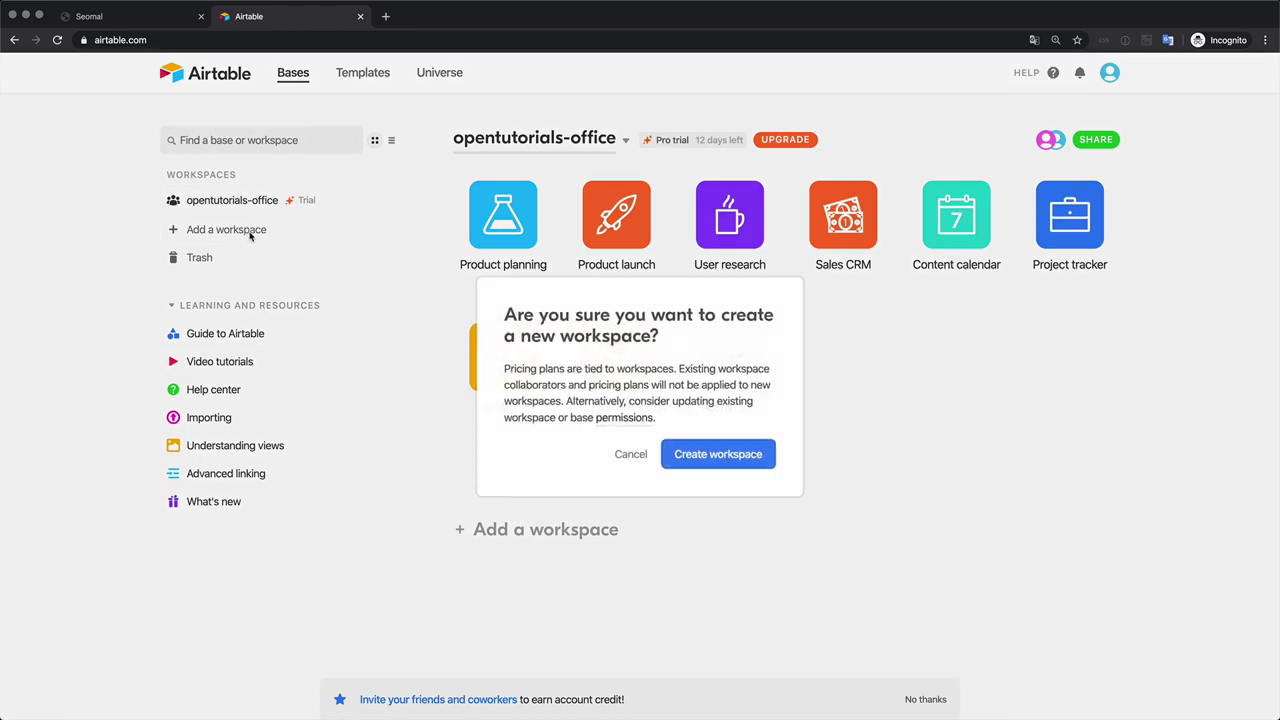
left_click(716, 453)
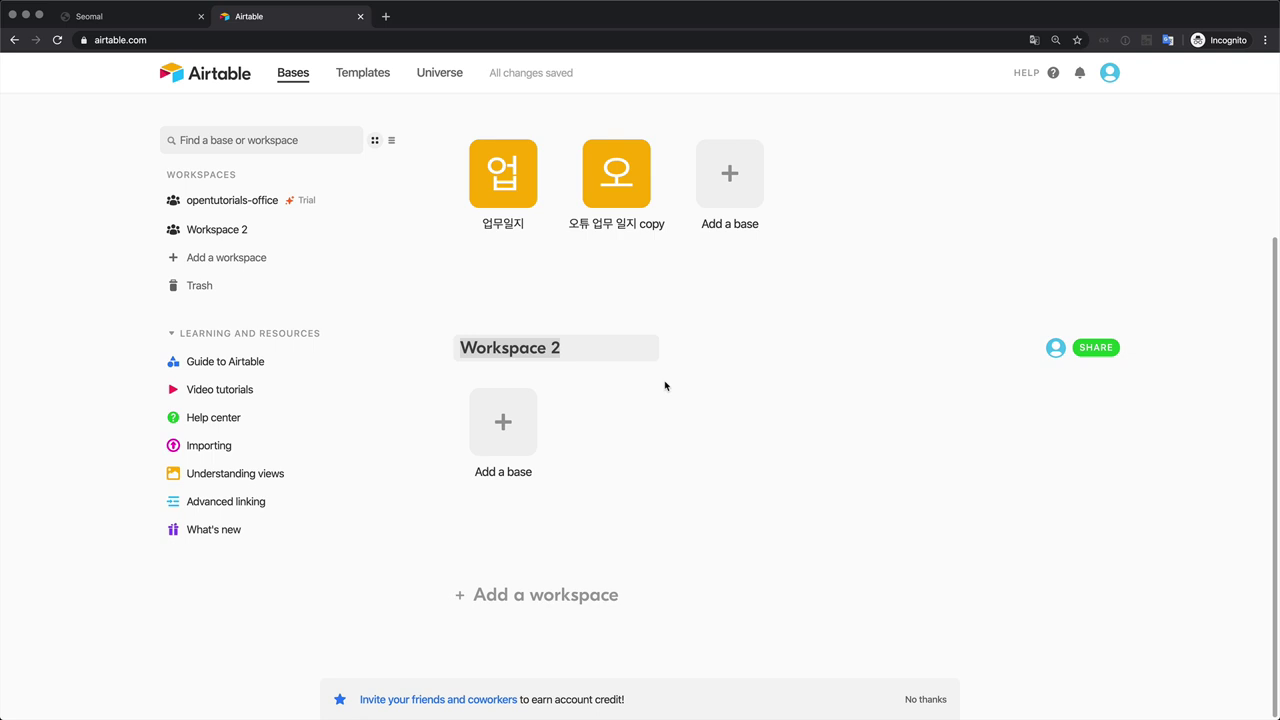
type("학ㄱ")
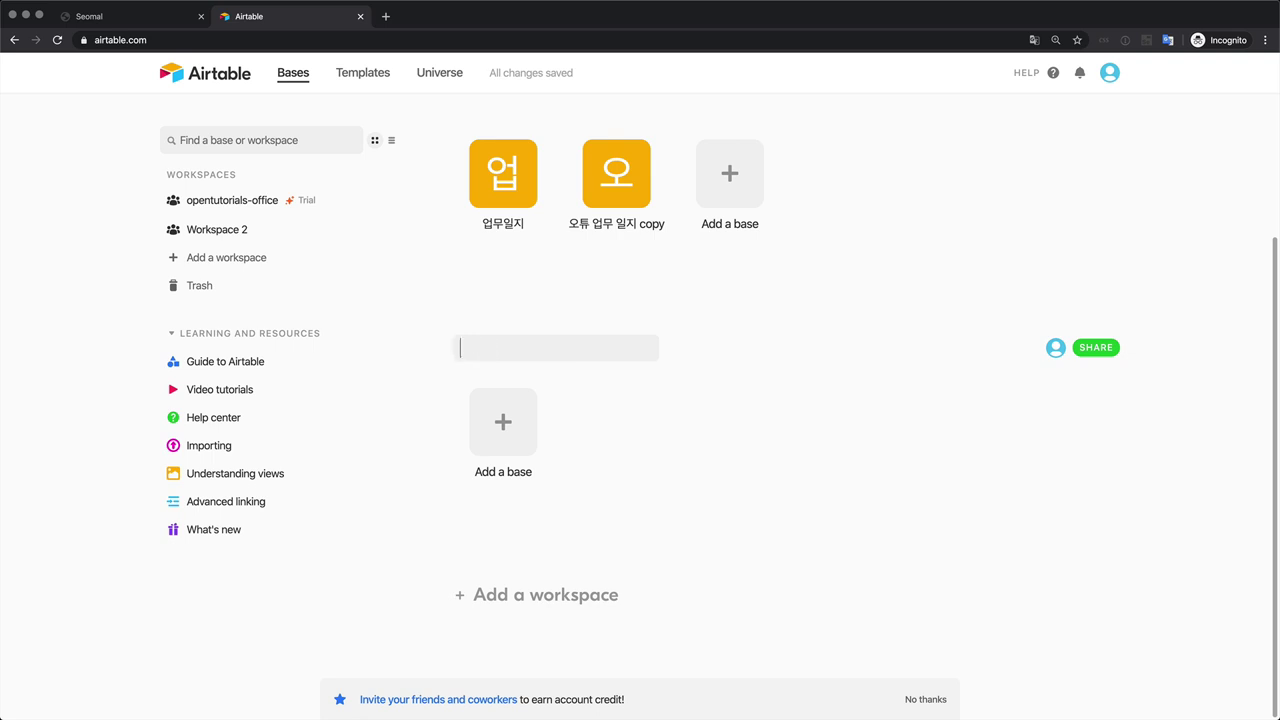
type("ㅛ")
left_click(783, 270)
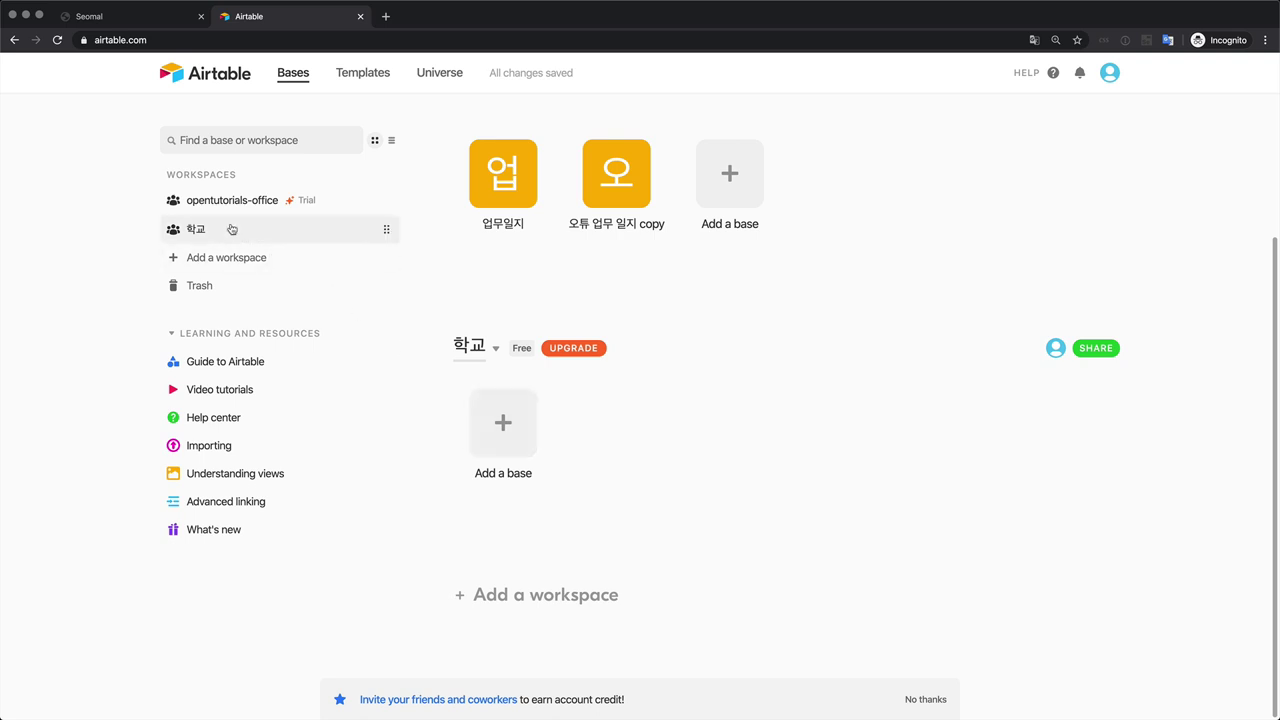
Create a second workspace named 집
left_click(209, 257)
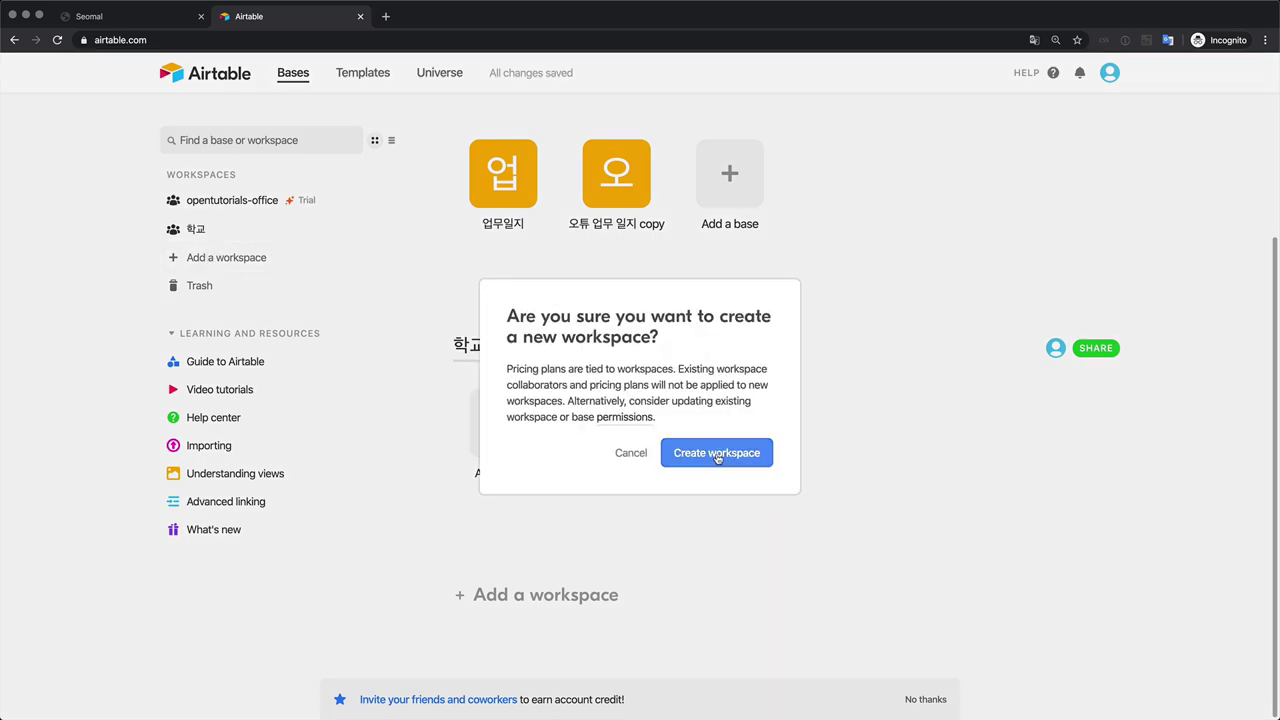
left_click(718, 453)
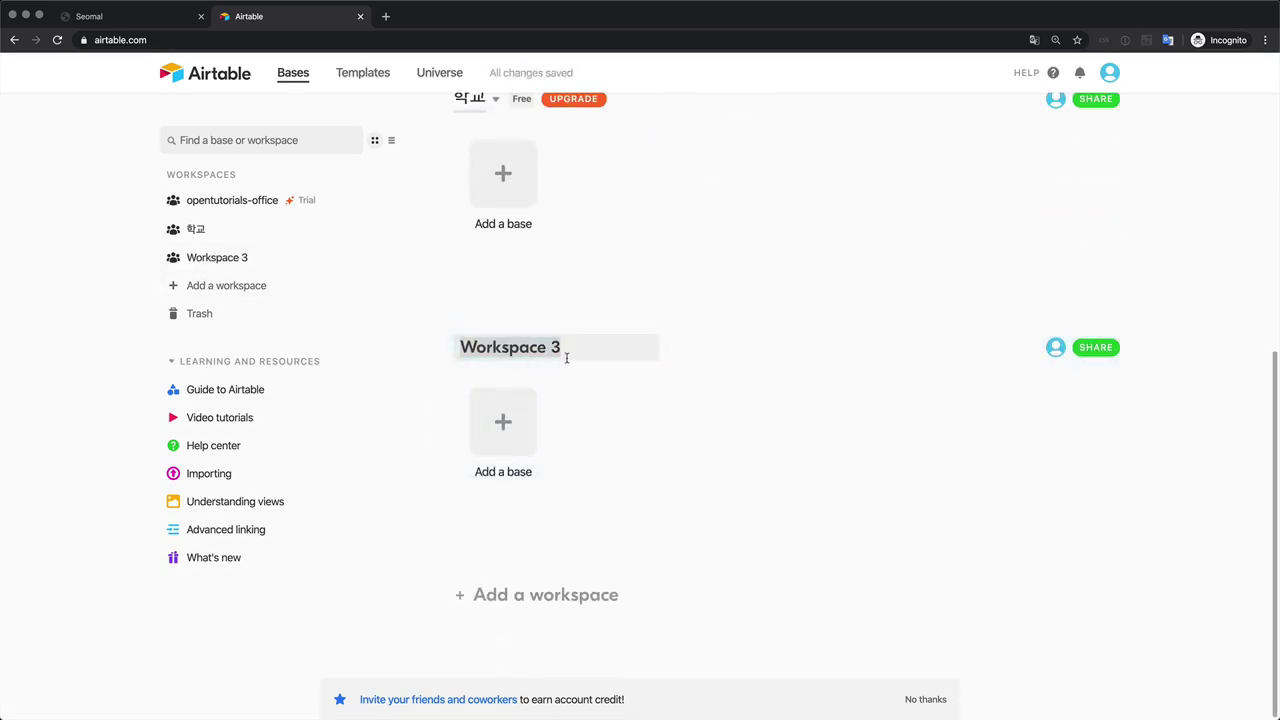
type("집")
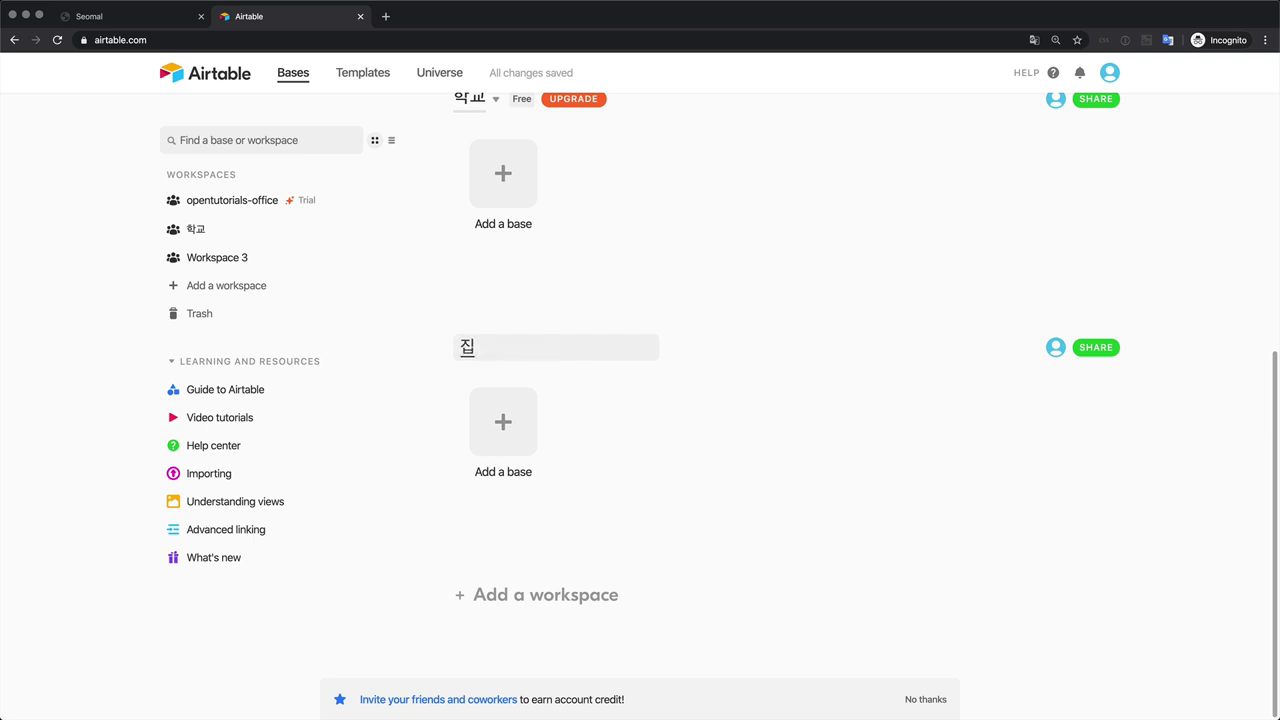
key("Return")
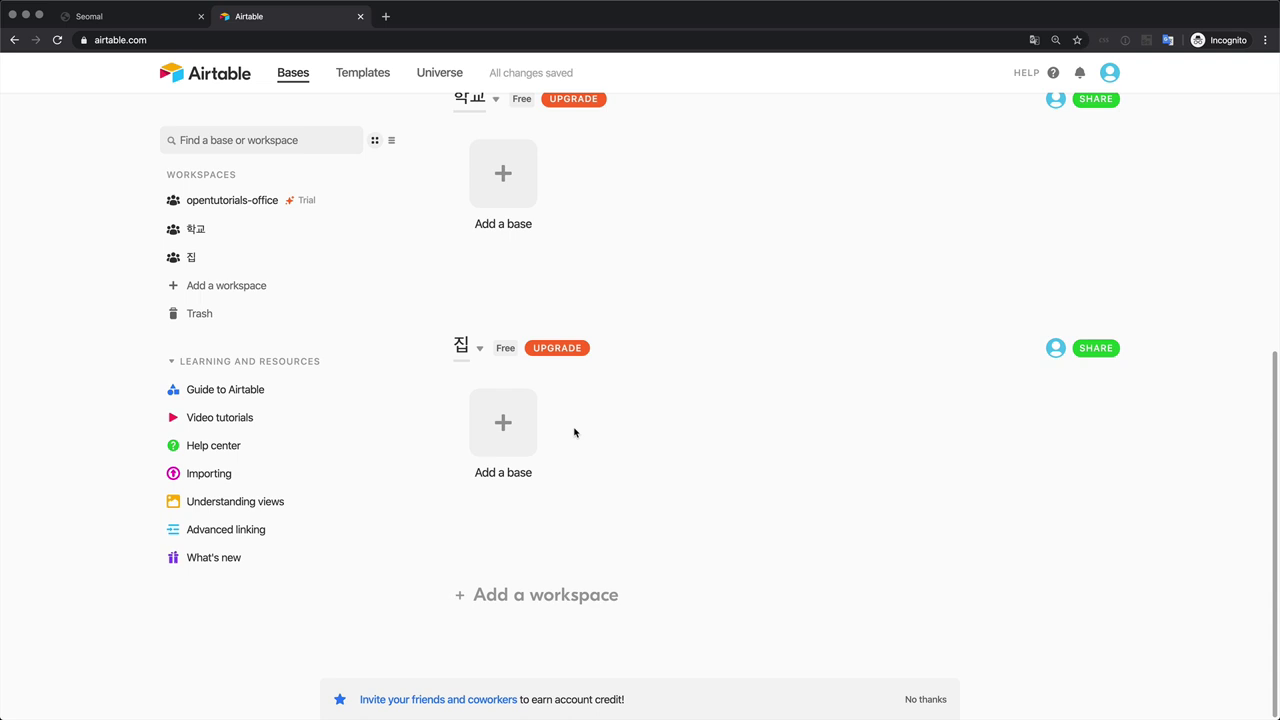
scroll(575, 432, "up", 5)
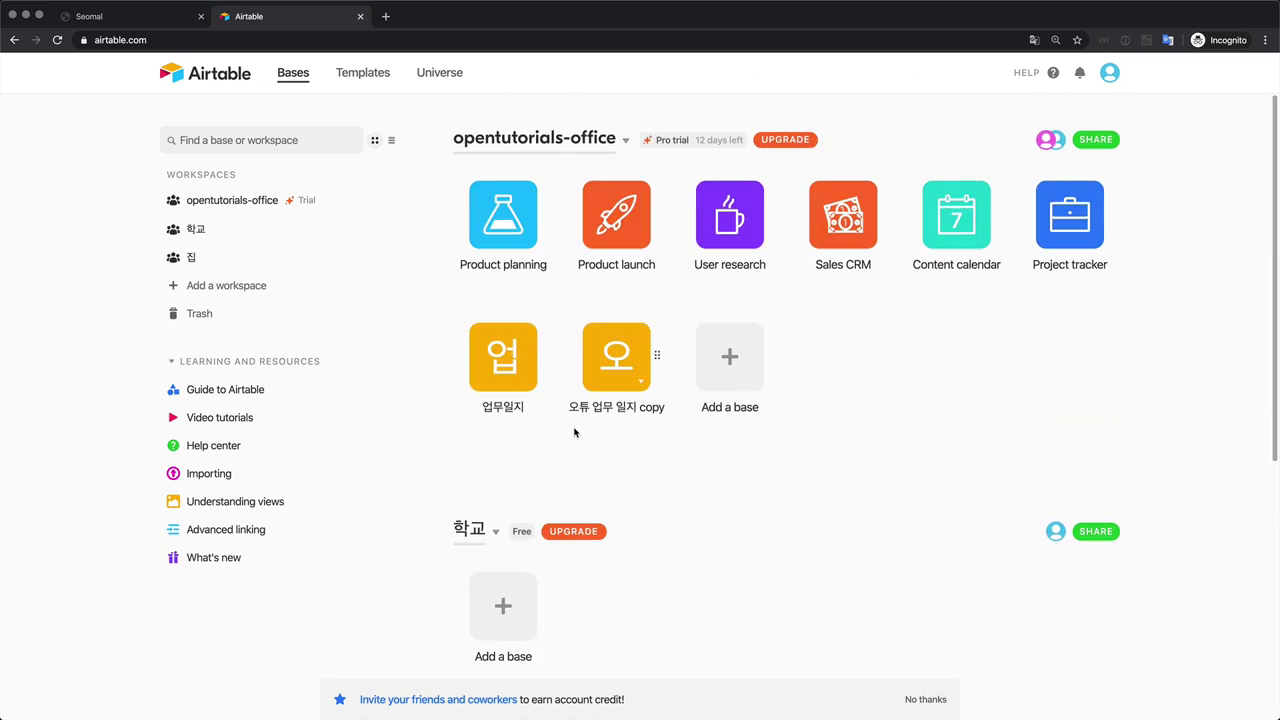
Add a blank base from scratch to the opentutorials-office workspace
left_click(741, 376)
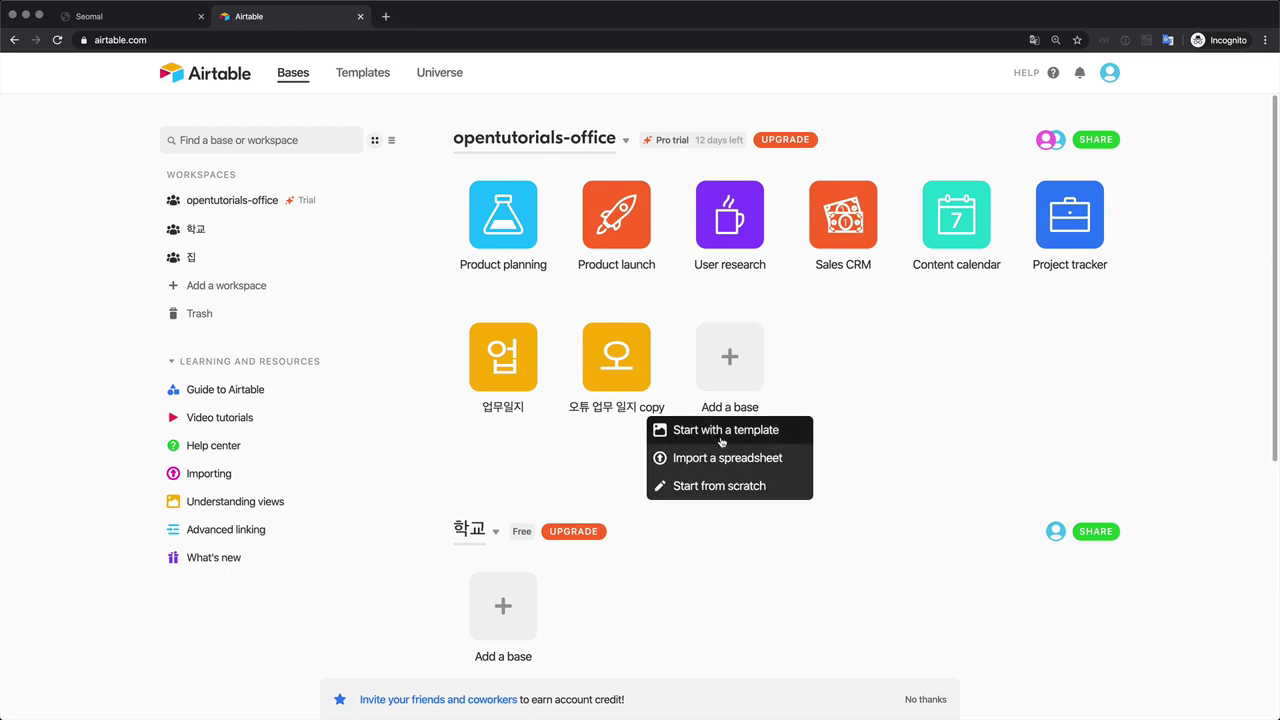
left_click(734, 366)
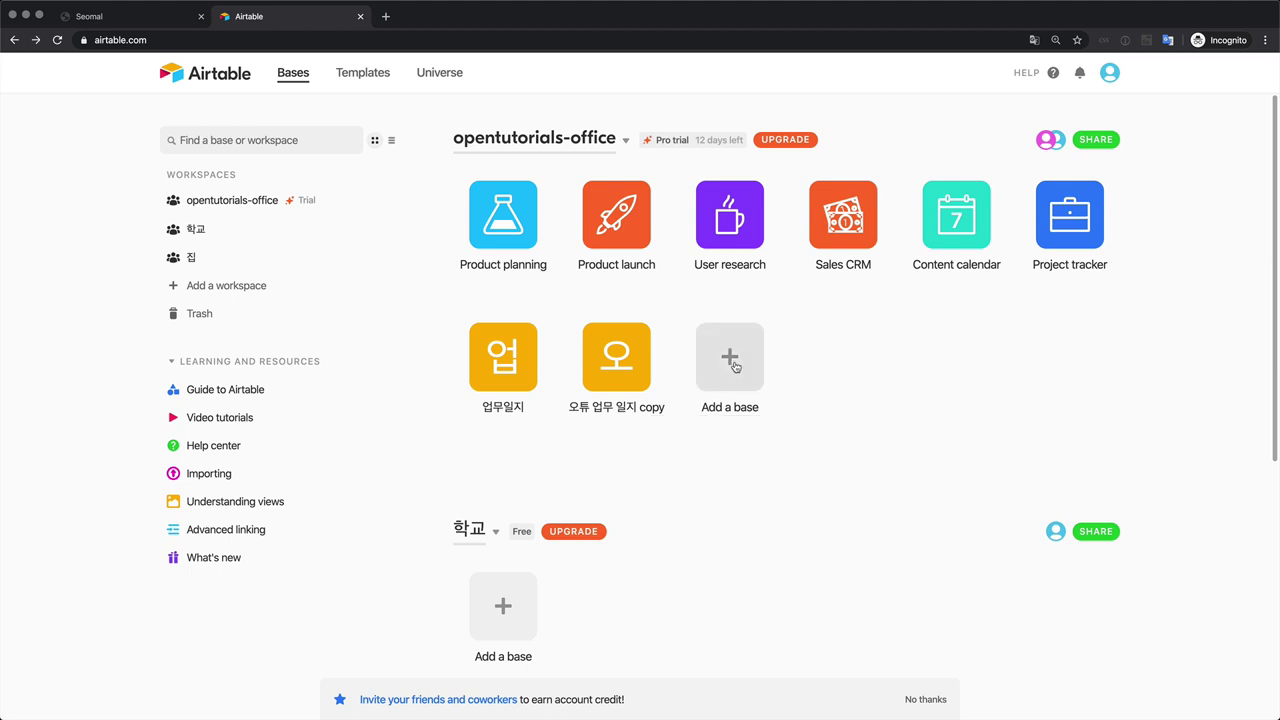
left_click(735, 366)
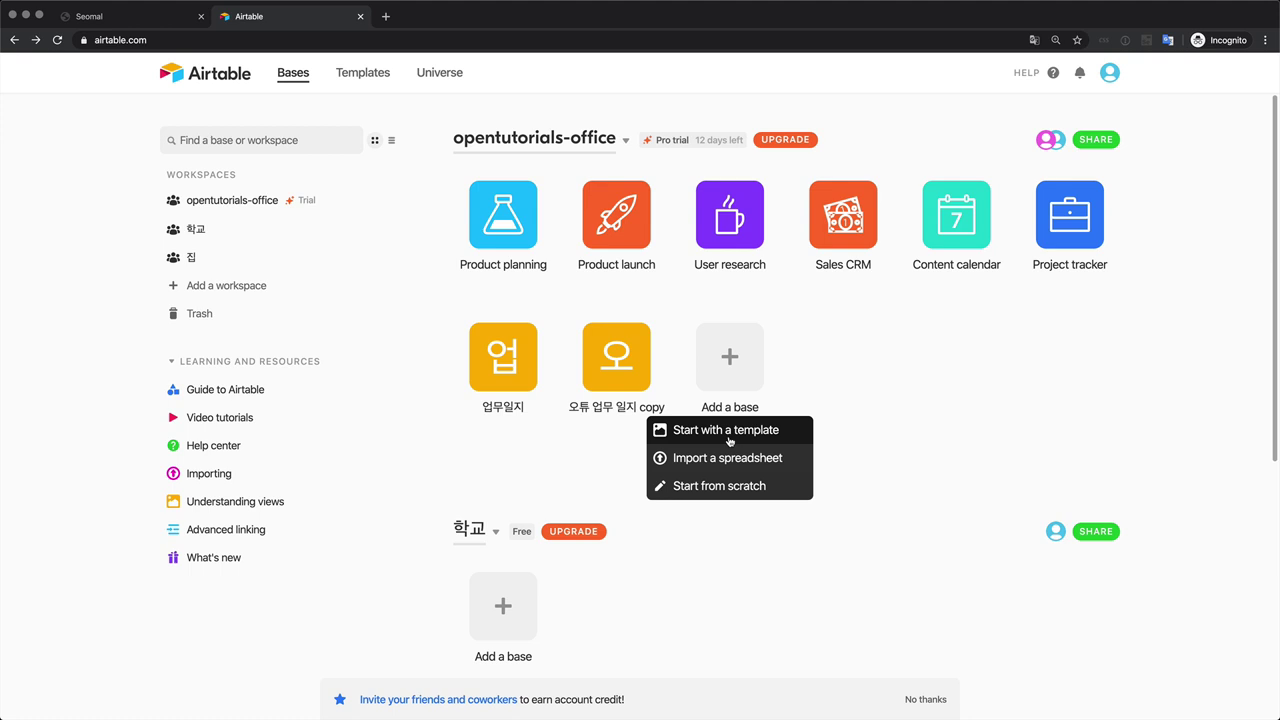
left_click(734, 486)
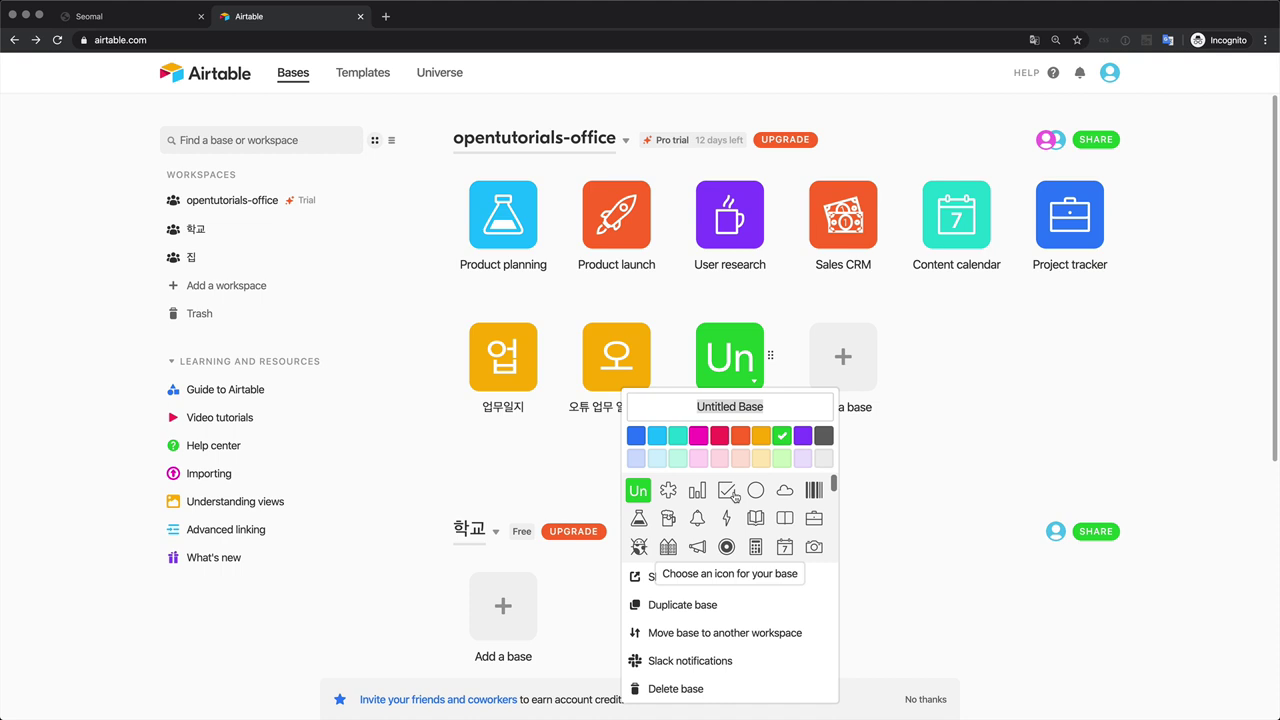
Name the new base 업무일지 and open it
type("업무일지")
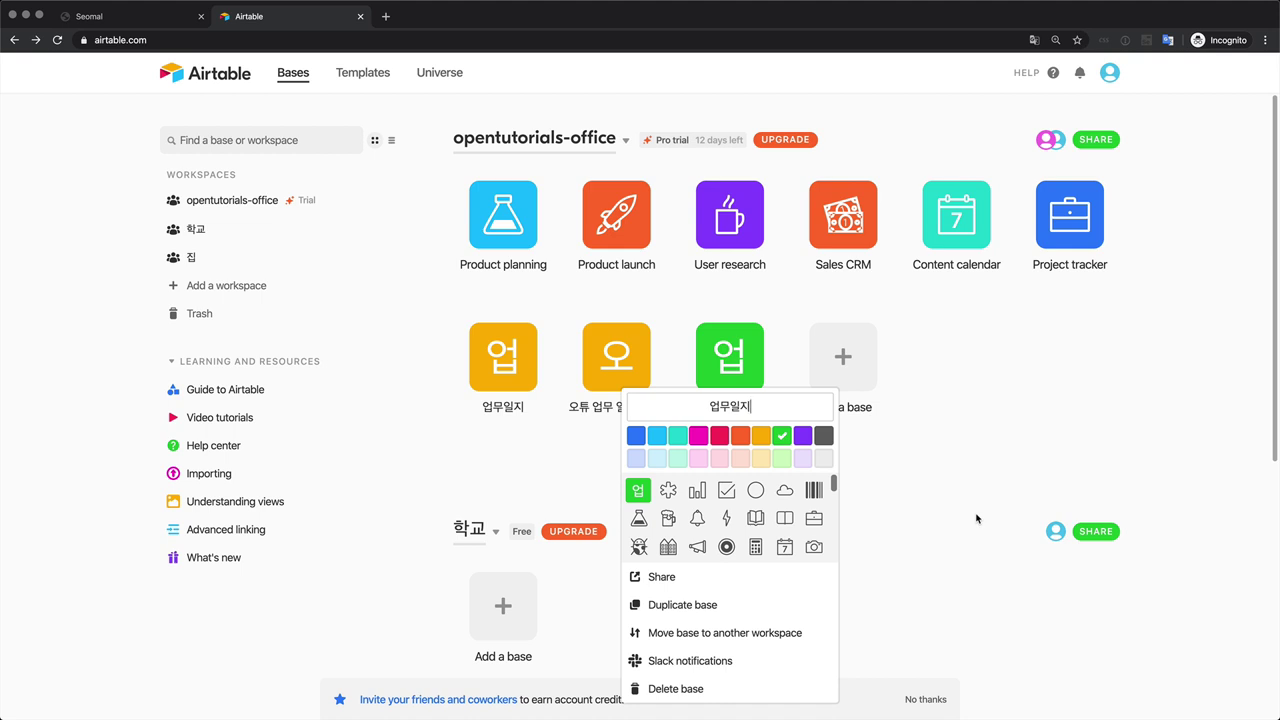
left_click(977, 518)
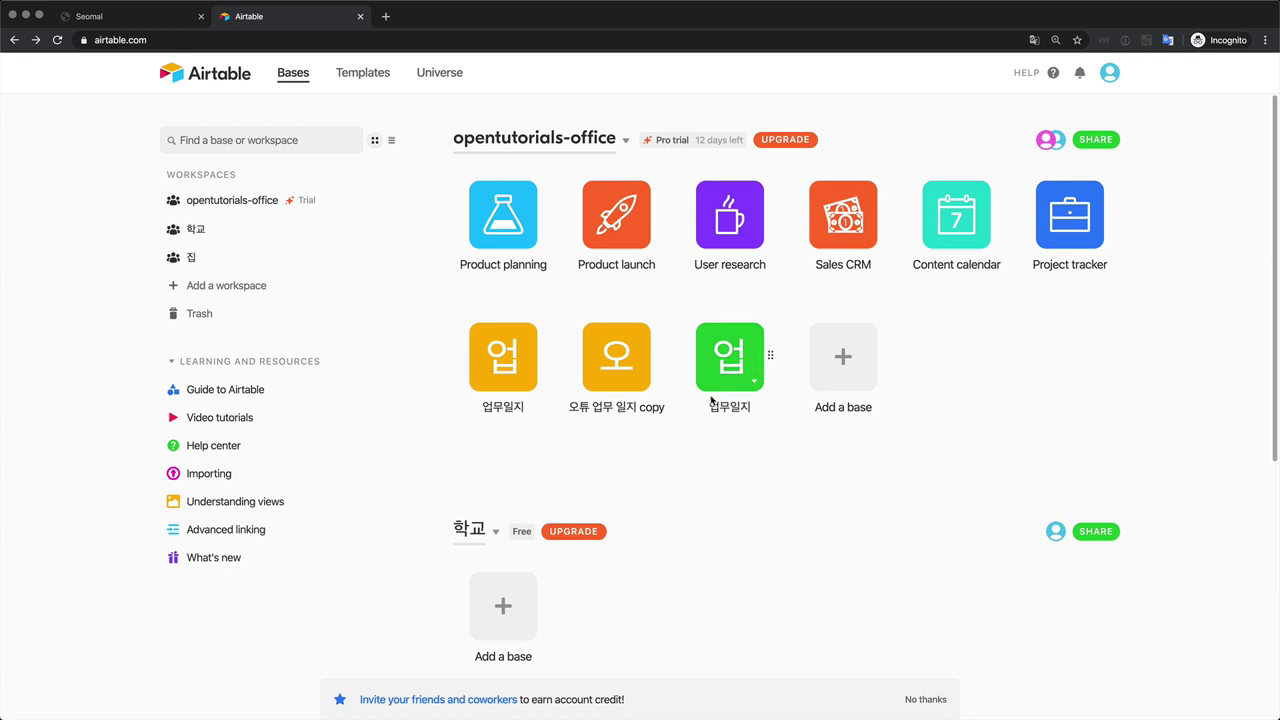
left_click(717, 362)
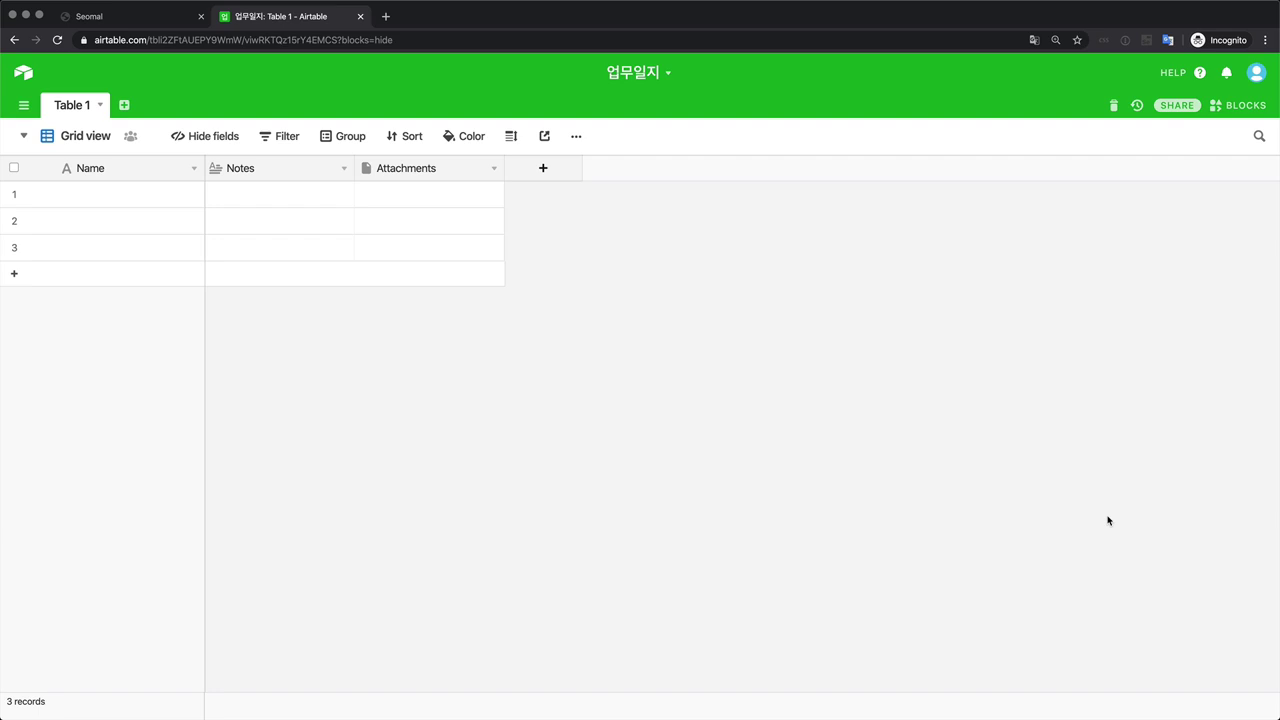
Rename the Table 1 table to 업무일지기록
left_click(87, 114)
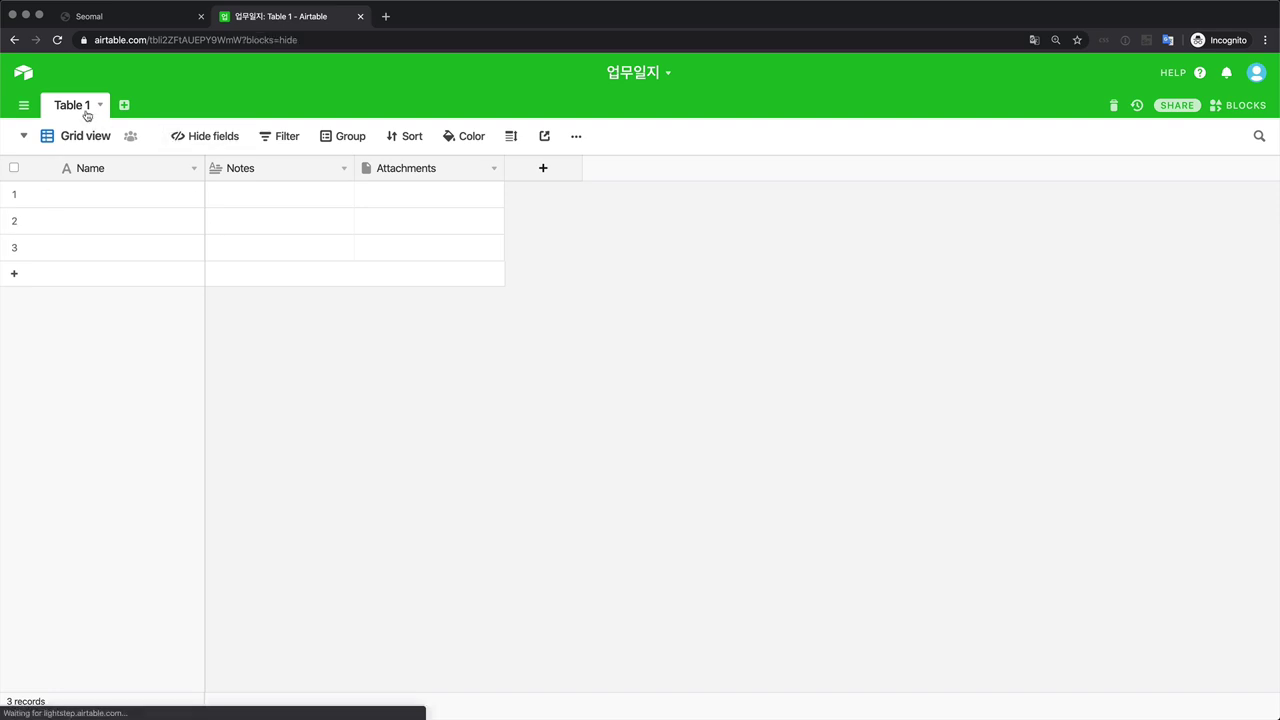
double_click(87, 112)
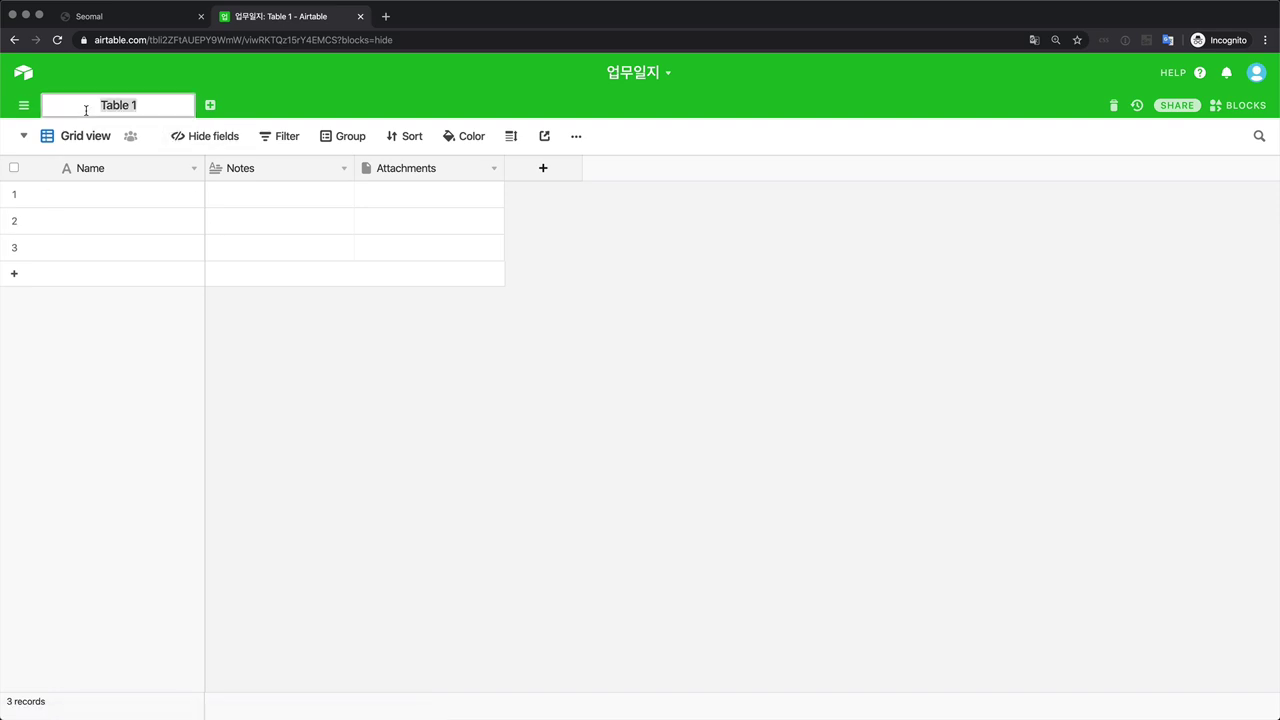
type("업무일지기록")
key("Return")
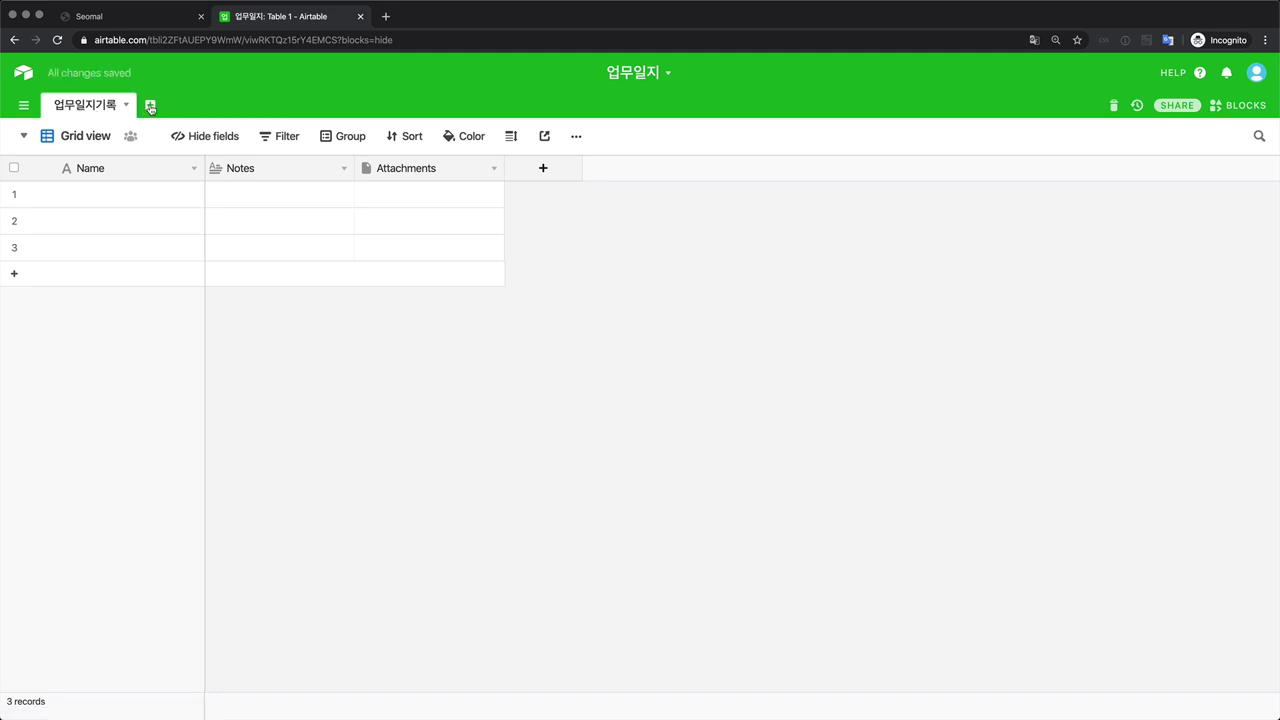
left_click(150, 106)
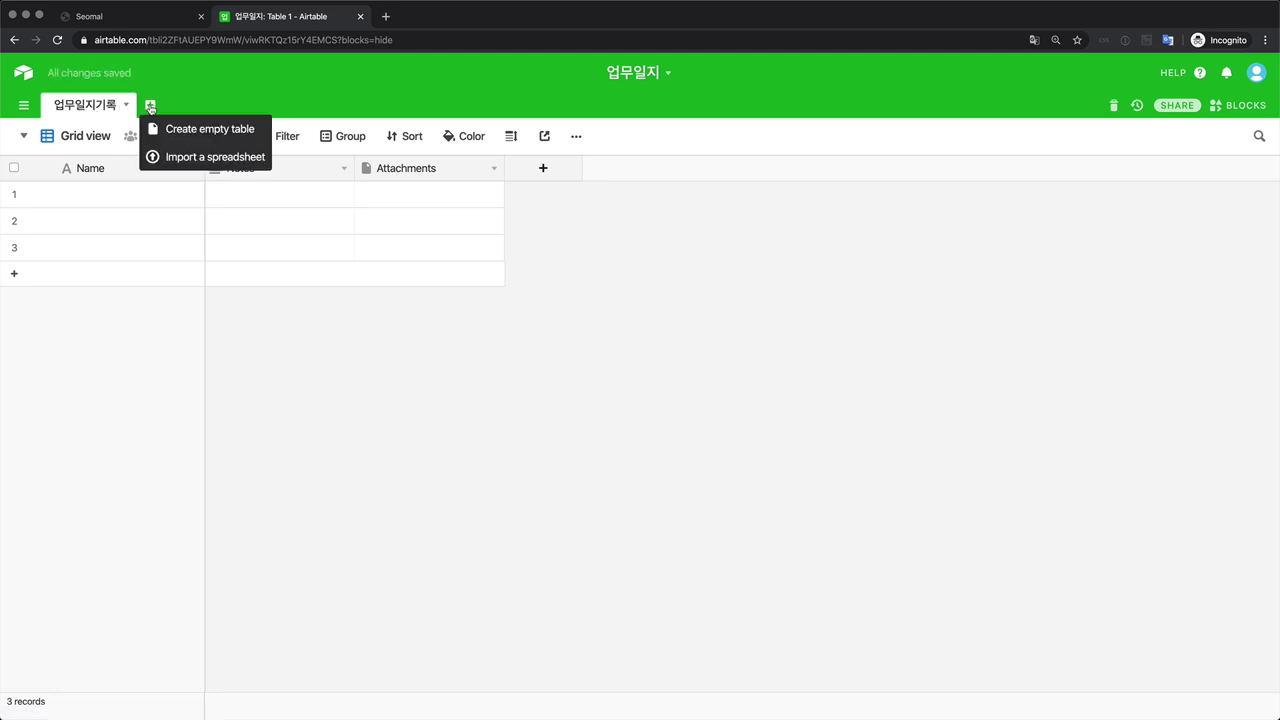
Add an empty table named 맴버 to the base
left_click(206, 129)
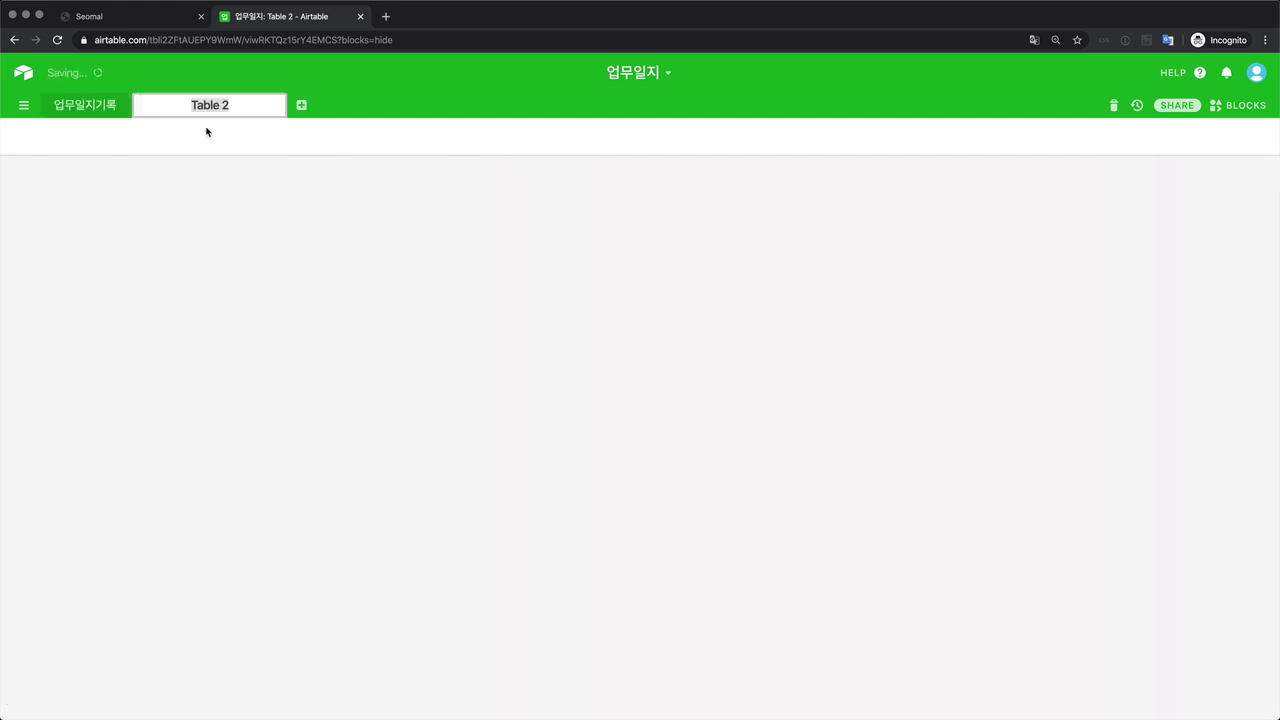
type("매")
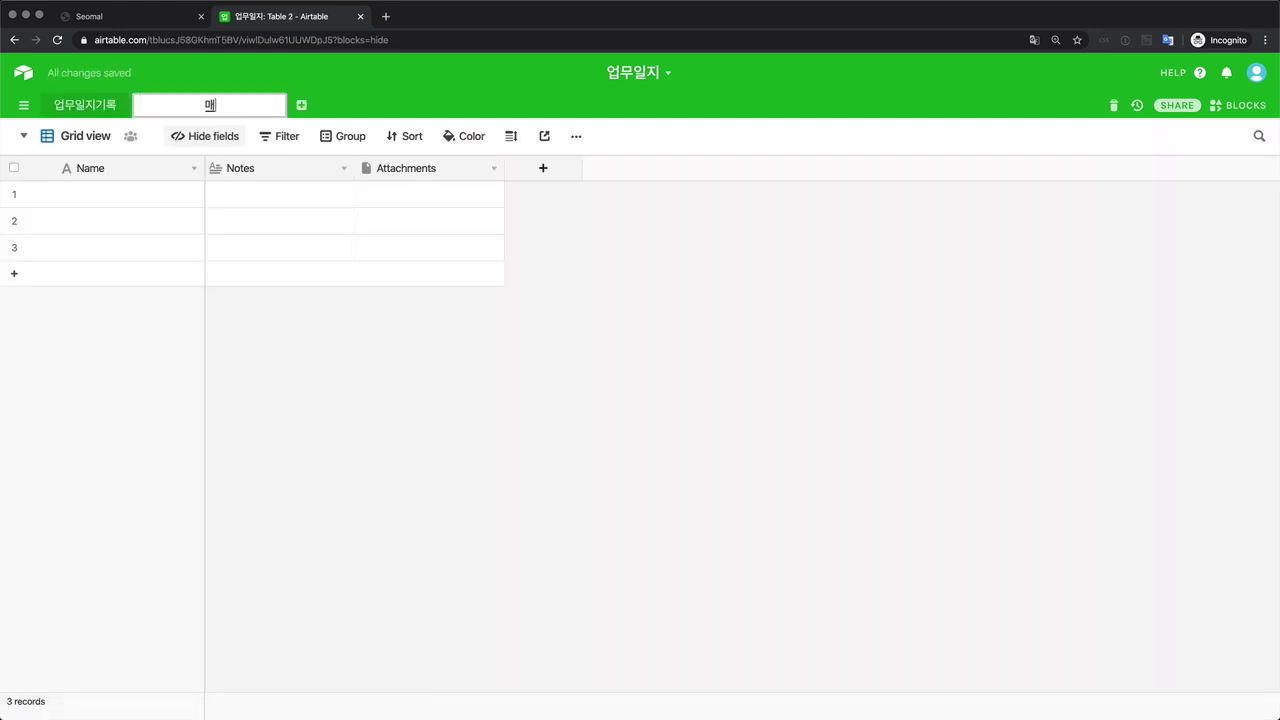
type("ㅁ버")
key("Return")
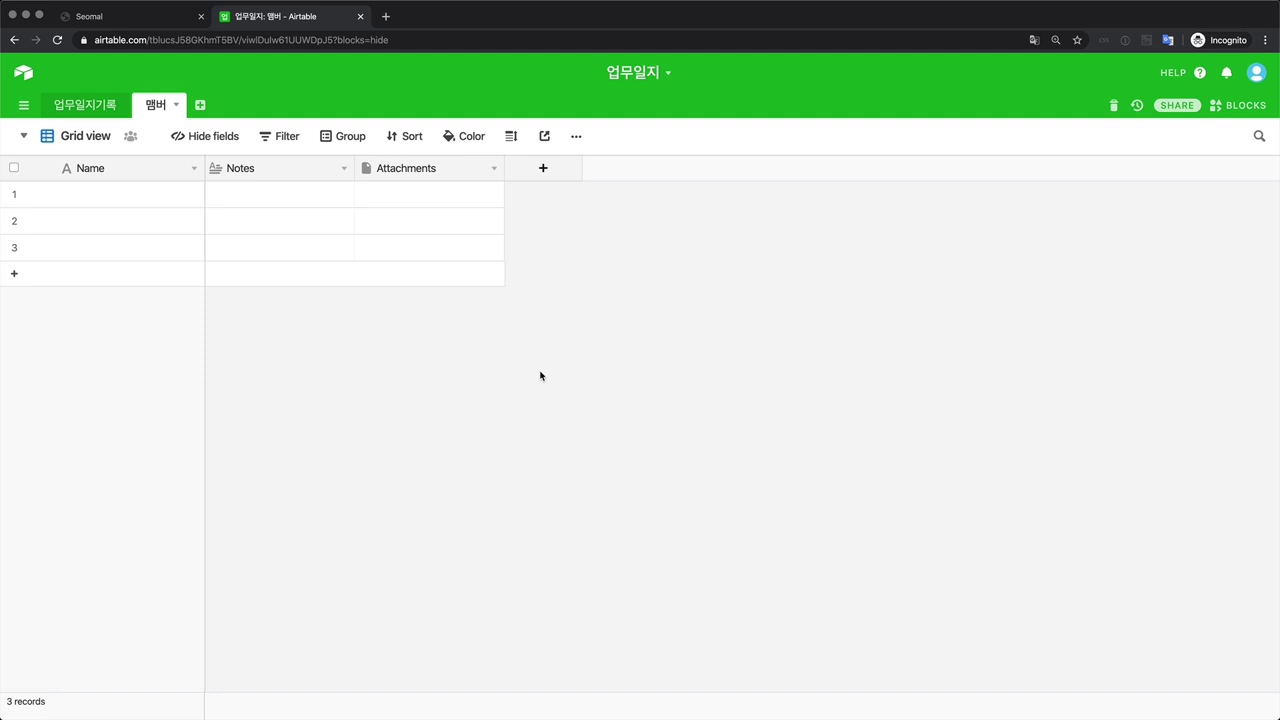
Delete the 맴버 table and return to the Airtable home page
left_click(177, 105)
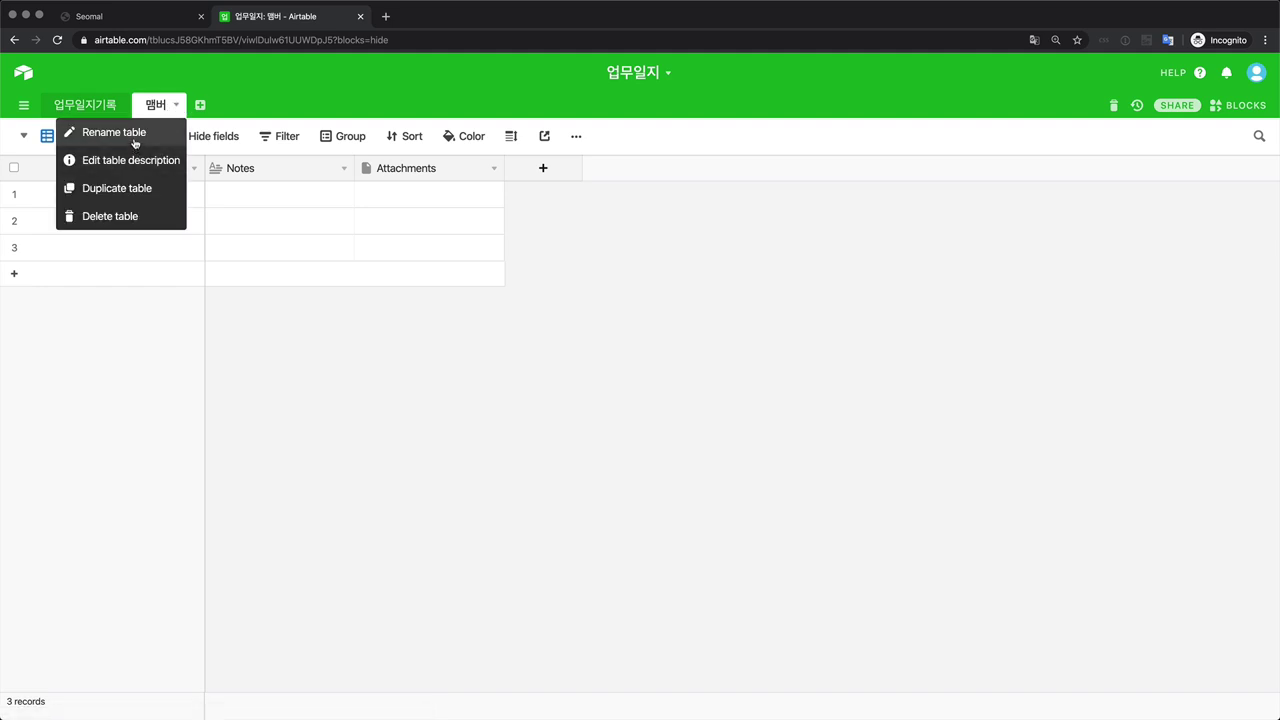
left_click(138, 218)
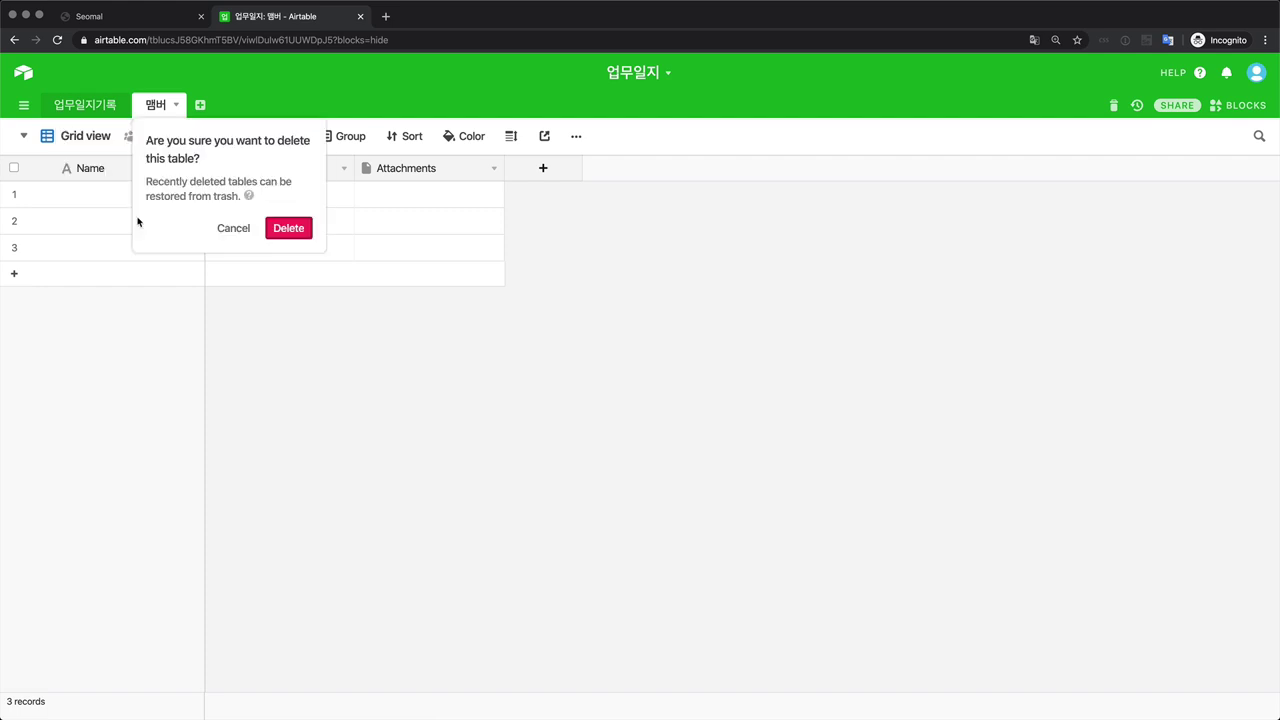
left_click(292, 229)
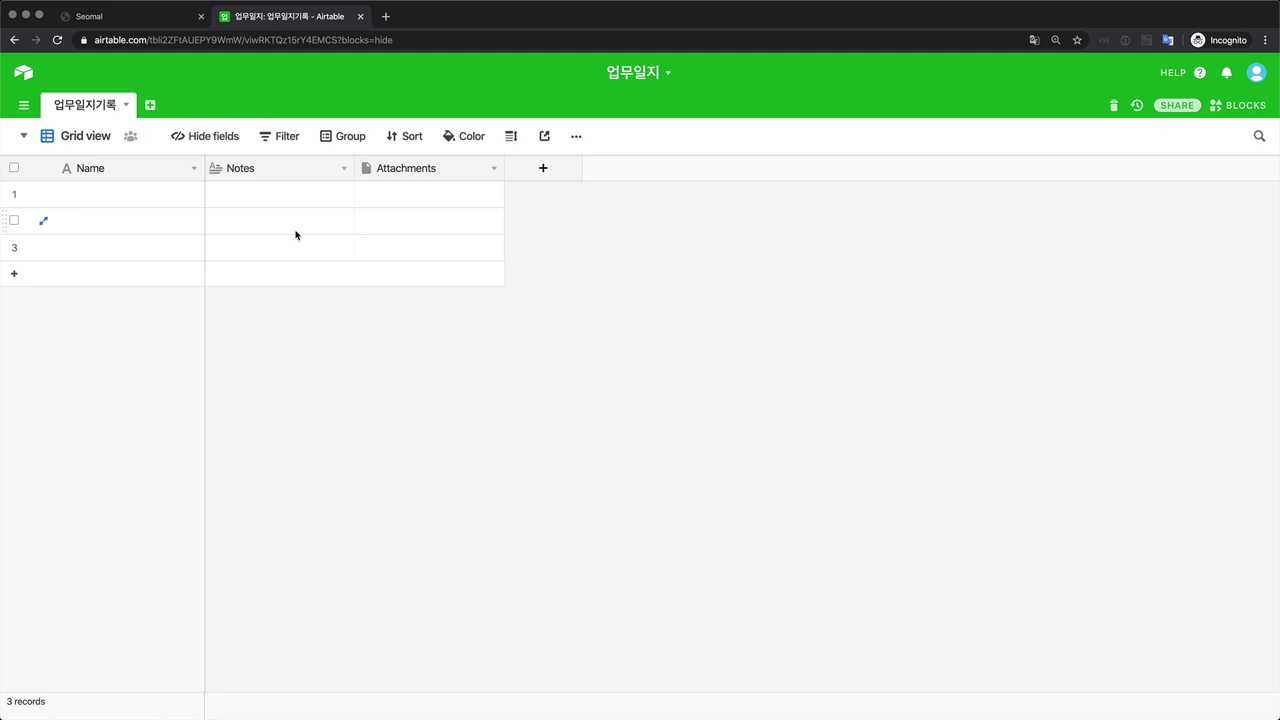
left_click(18, 72)
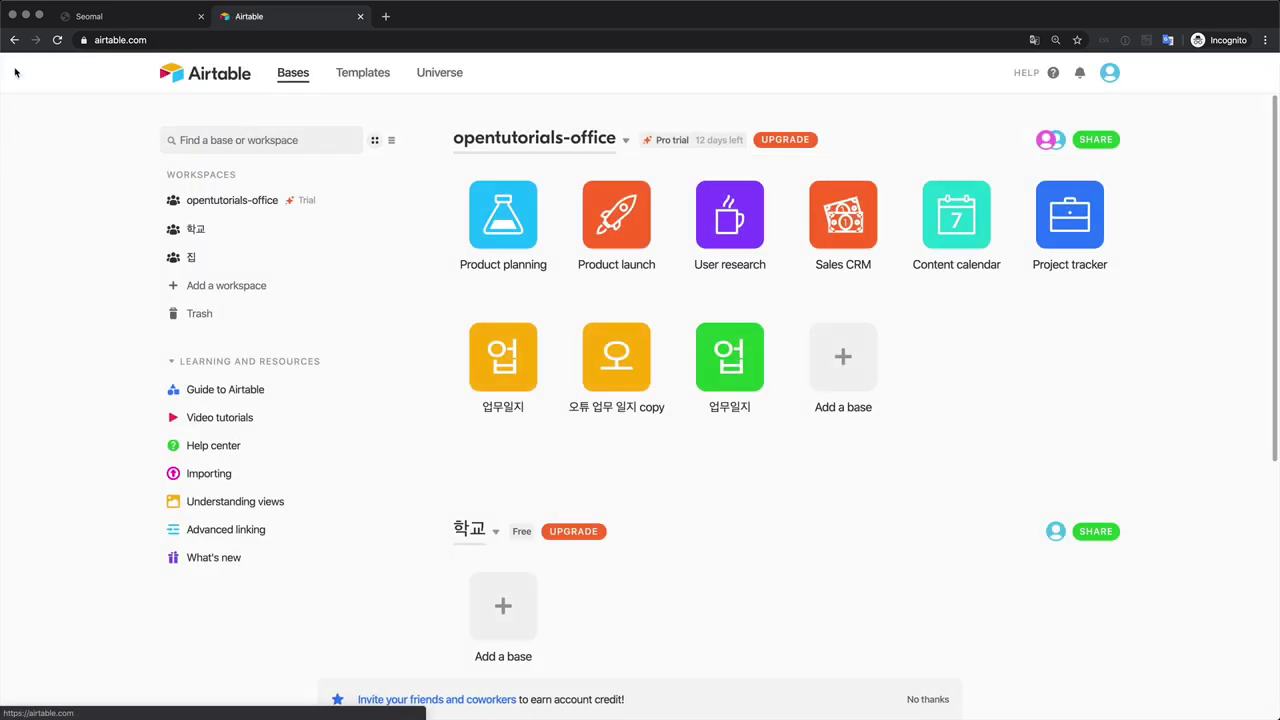